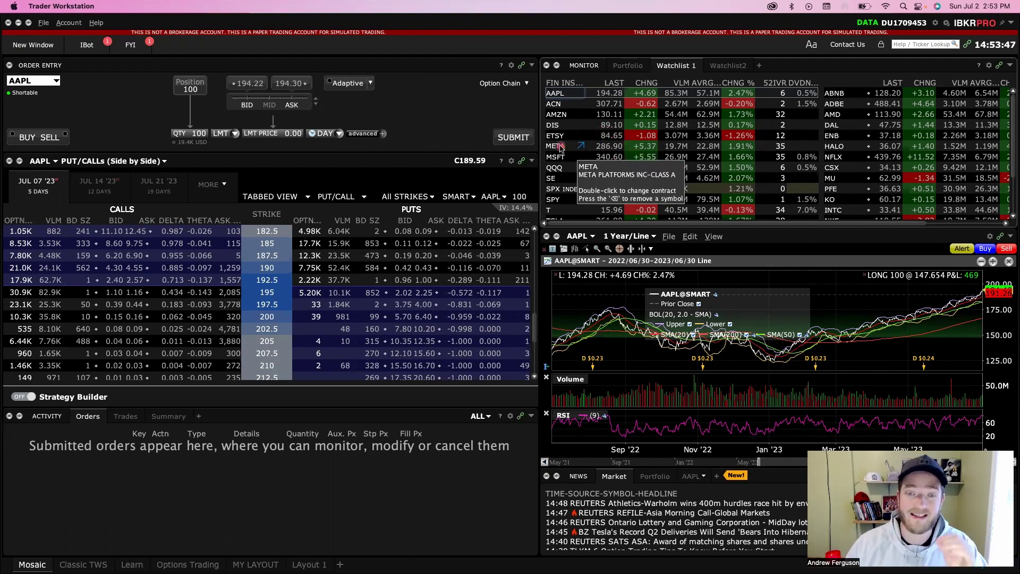
- Select META in Watchlist 1 so order entry, option chain and chart switch from AAPL
left_click(560, 148)
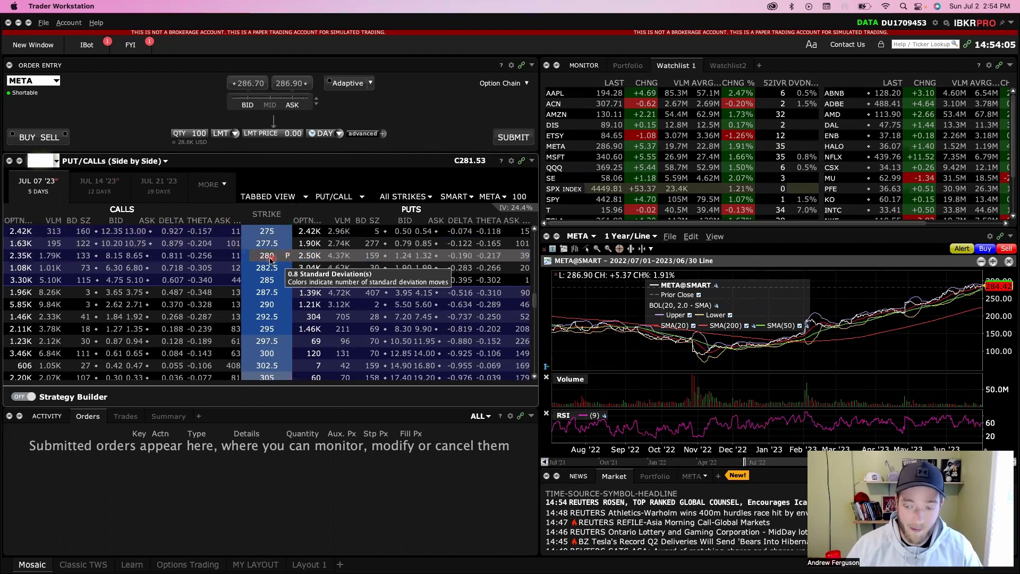
- Read a strike's standard-deviation tooltip in the META Jul 07 '23 option chain
mouse_move(268, 263)
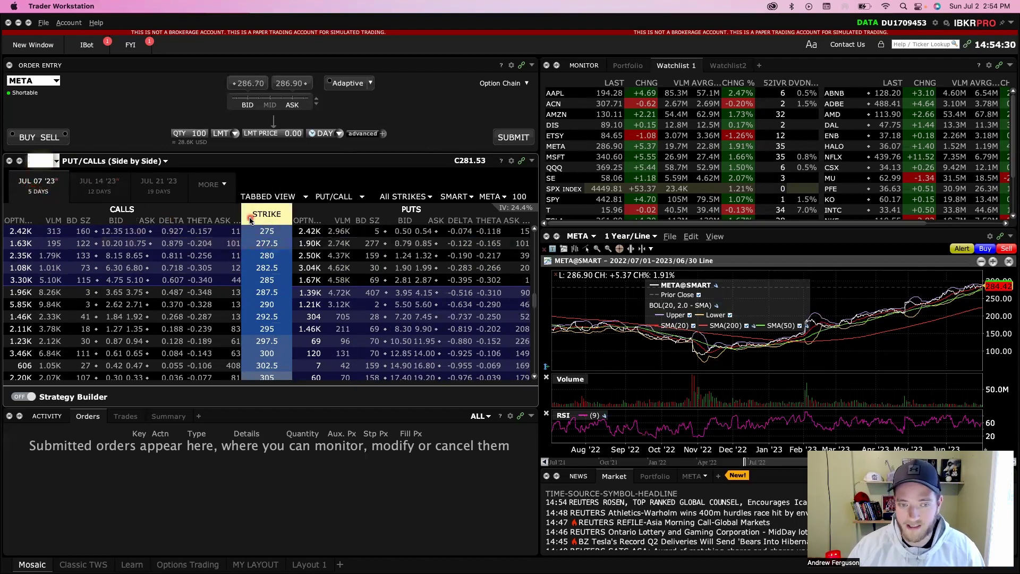
mouse_move(251, 220)
left_mouse_down()
mouse_move(127, 191)
mouse_move(124, 208)
left_mouse_up()
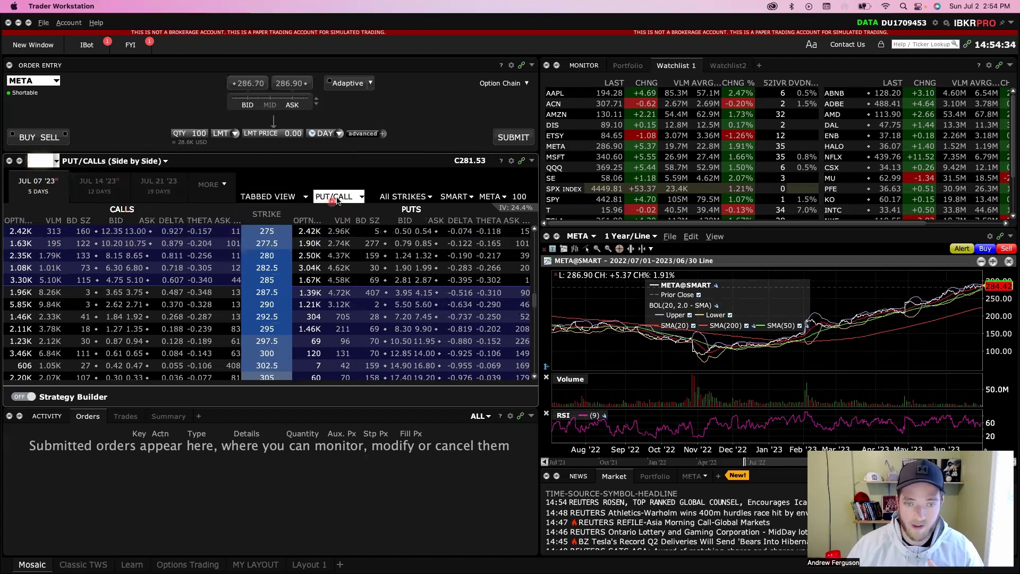
mouse_move(134, 213)
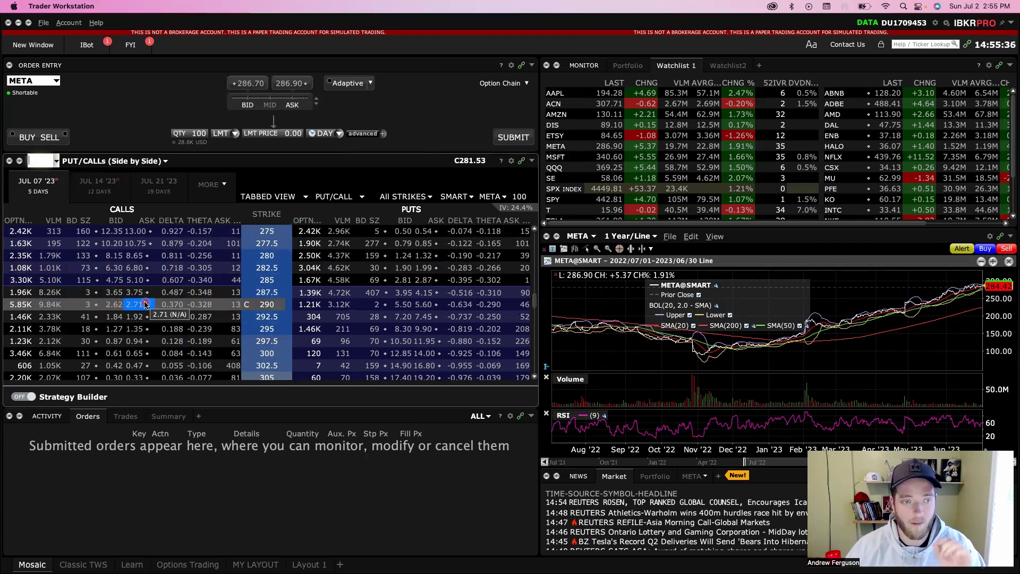
- Load the META Jul 07 '23 290 call as a 1-contract buy at the 2.71 ask
left_click(144, 304)
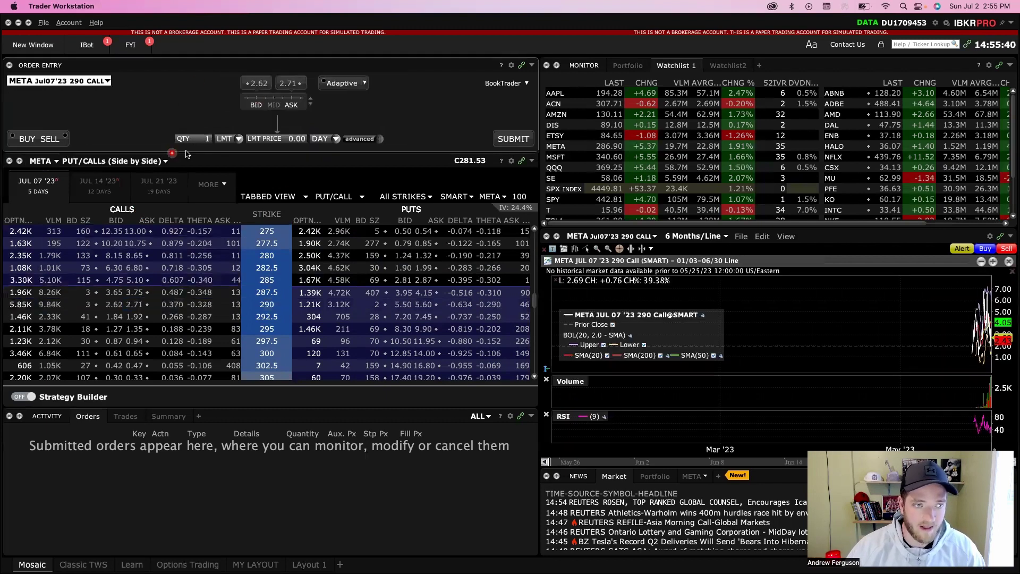
left_click(14, 140)
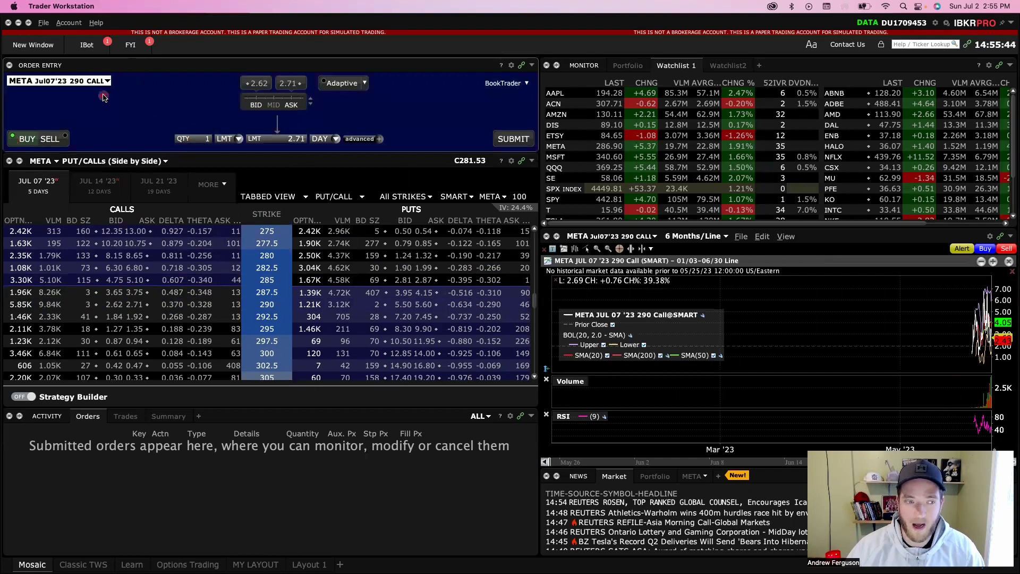
left_click(57, 140)
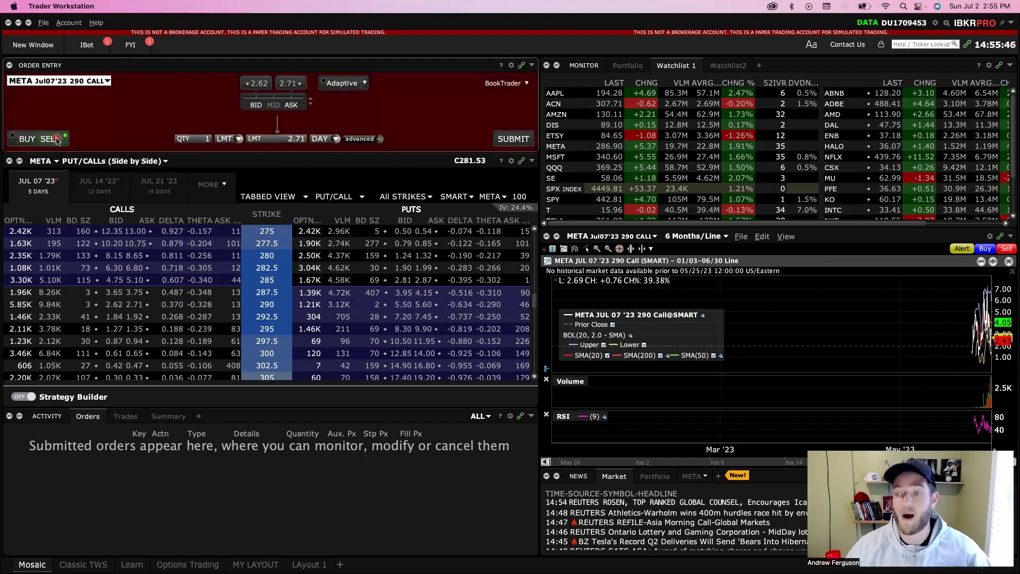
left_click(29, 143)
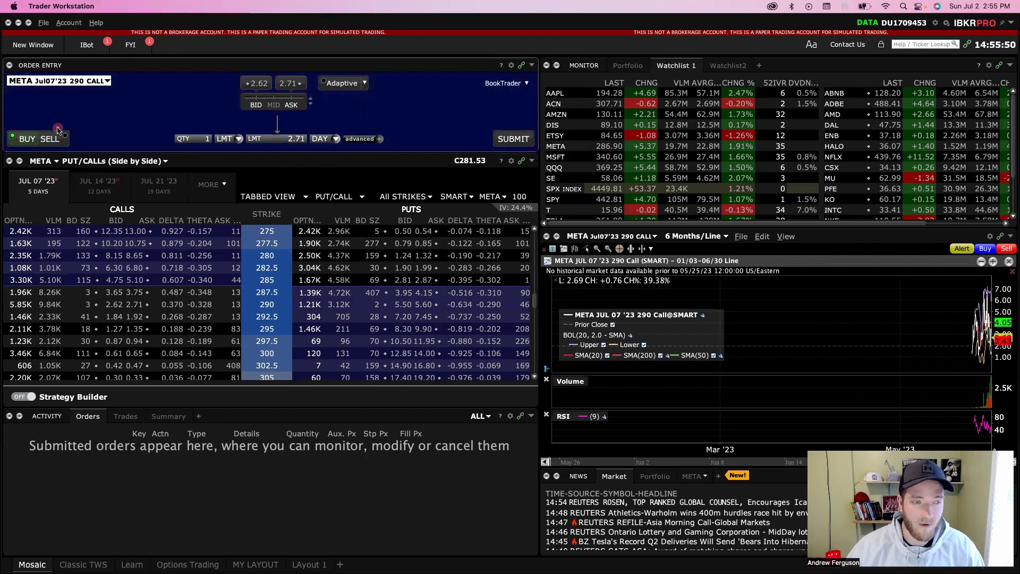
left_click(201, 138)
type("1")
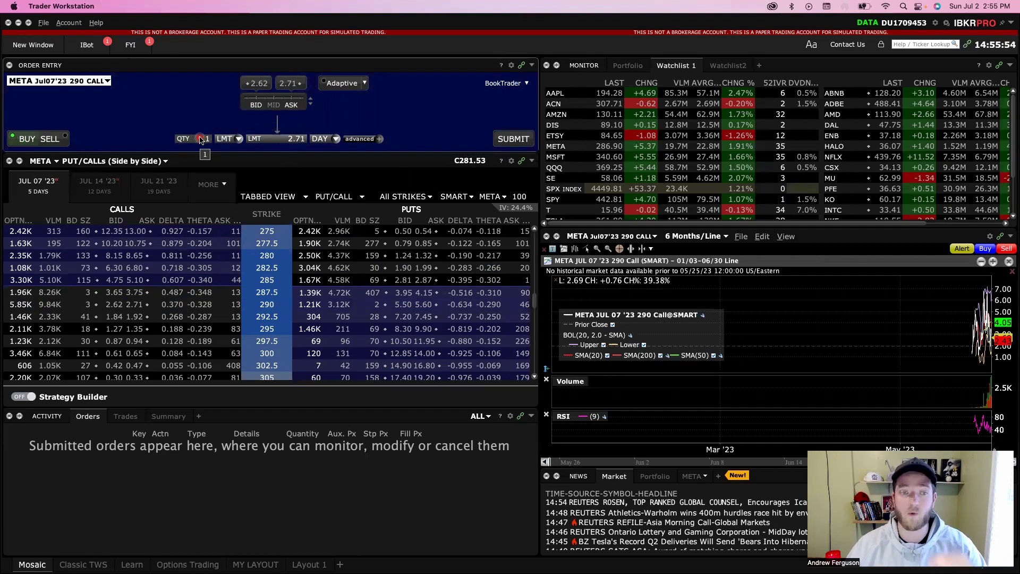
- Keep the order type LMT with a 2.66 limit price and DAY time in force
left_click(235, 140)
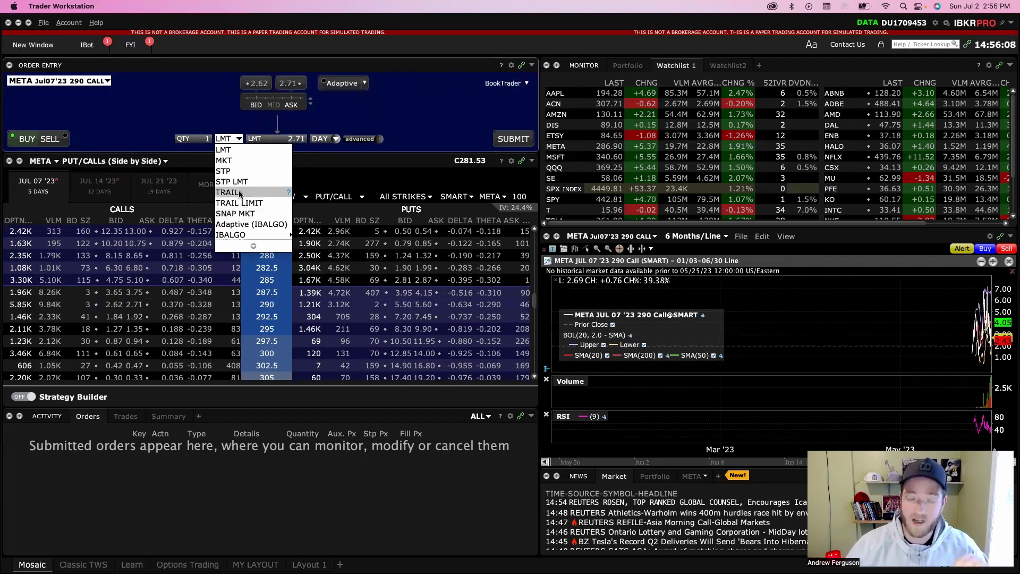
left_click(234, 148)
left_click(287, 142)
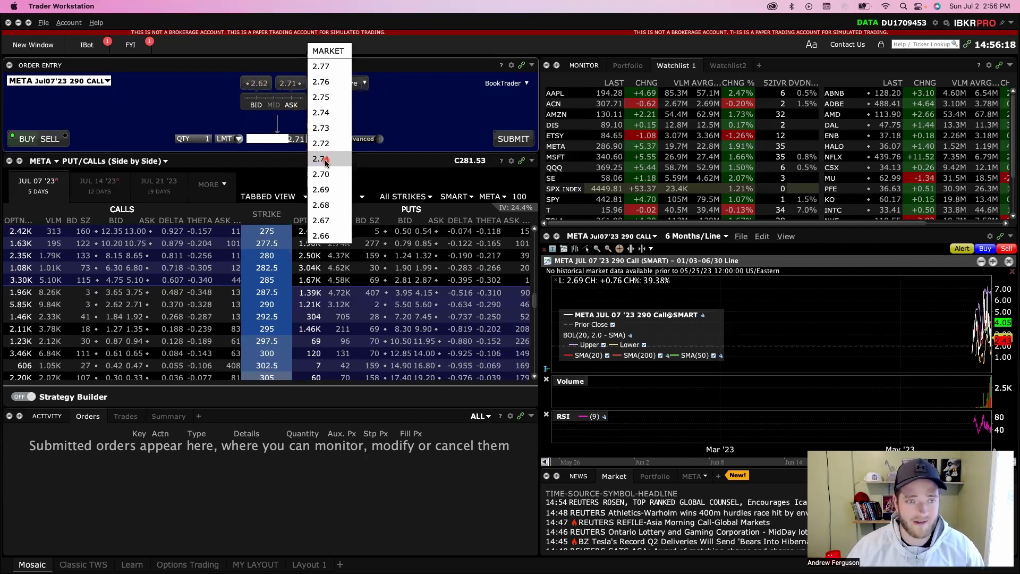
scroll(321, 181, "down", 3)
left_click(321, 188)
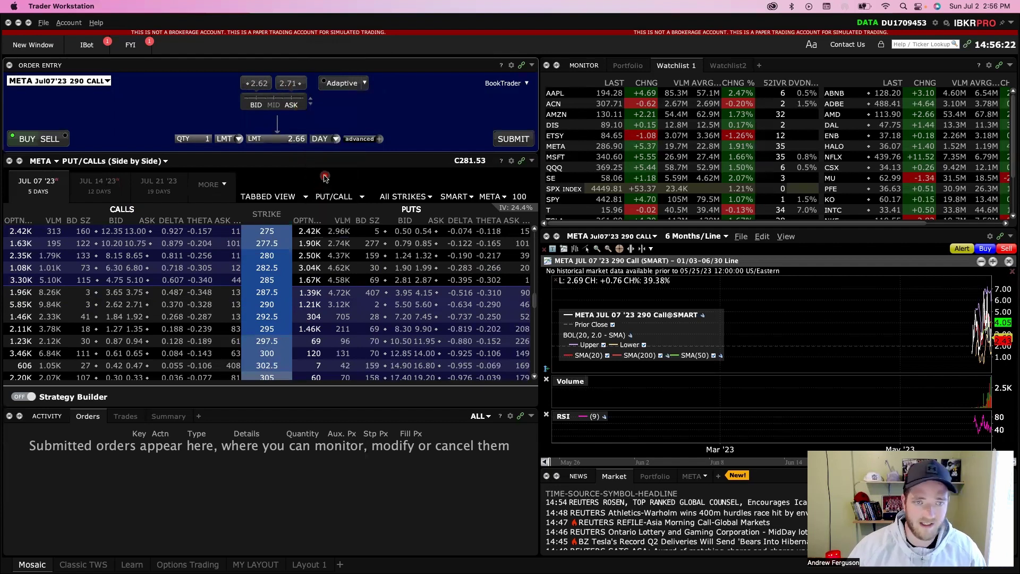
left_click(335, 140)
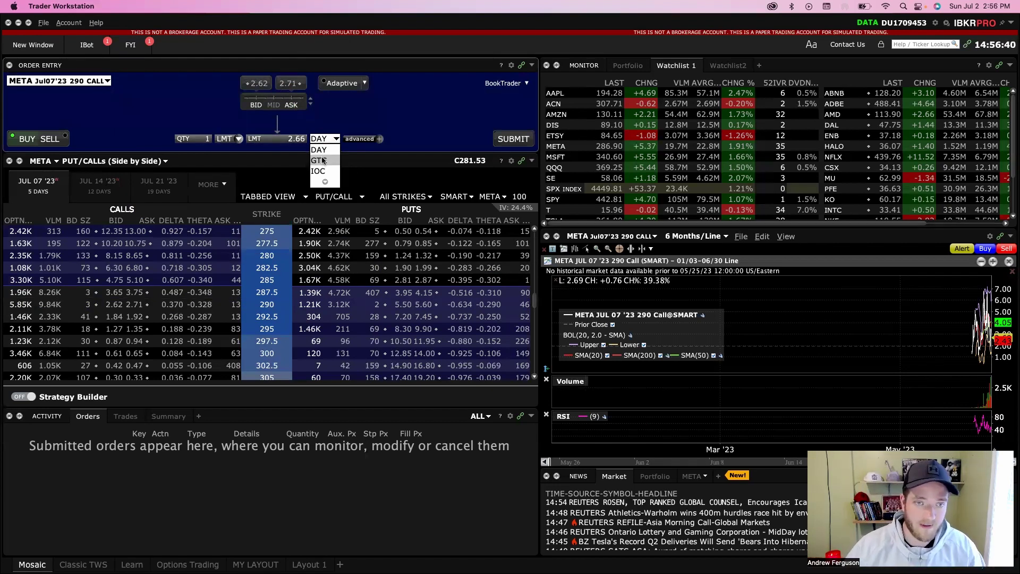
left_click(324, 151)
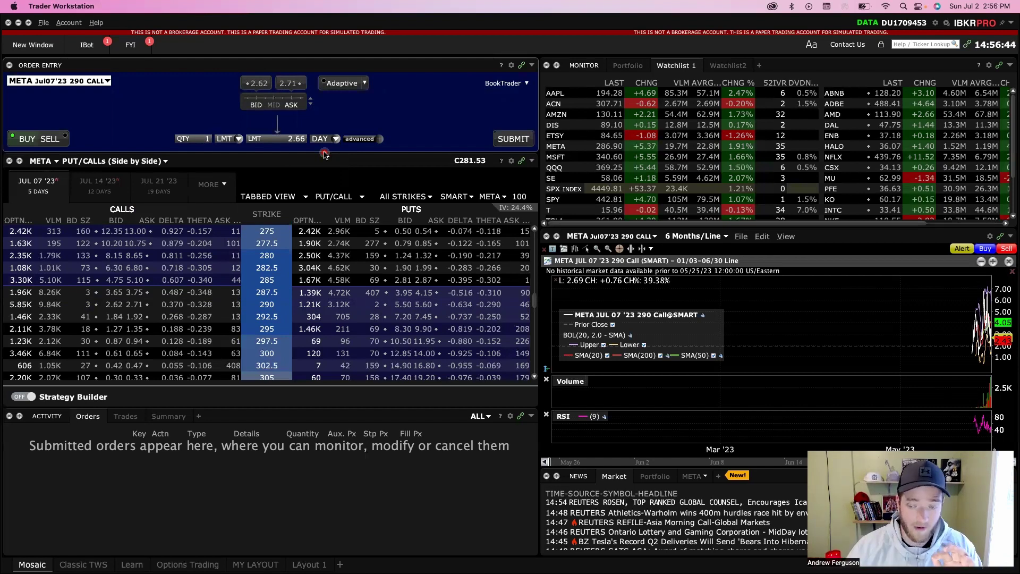
left_click(512, 139)
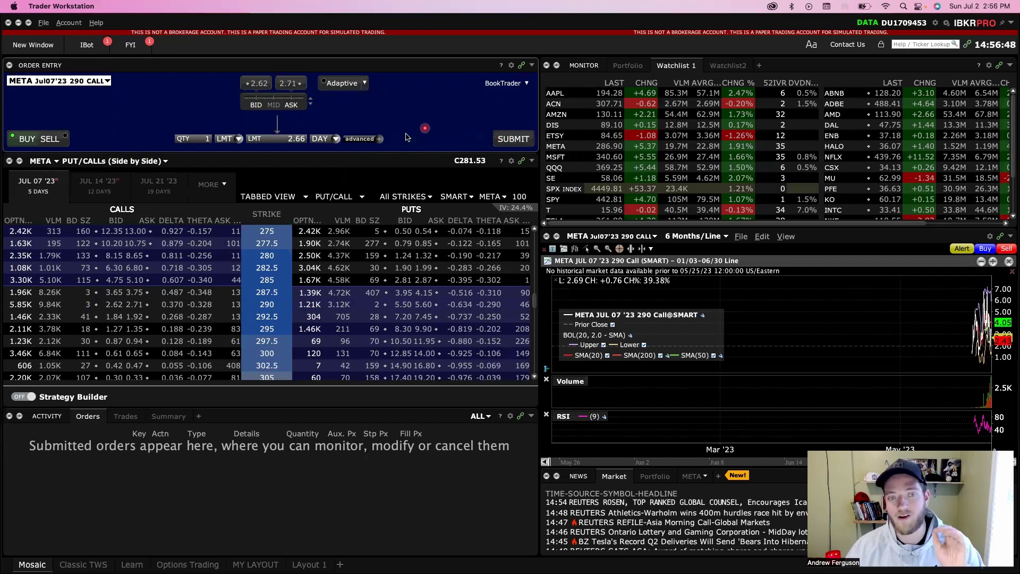
left_click(377, 138)
- Preview the buy's margin and performance profile: ~267.08 USD total, 28% profit probability
left_click(381, 137)
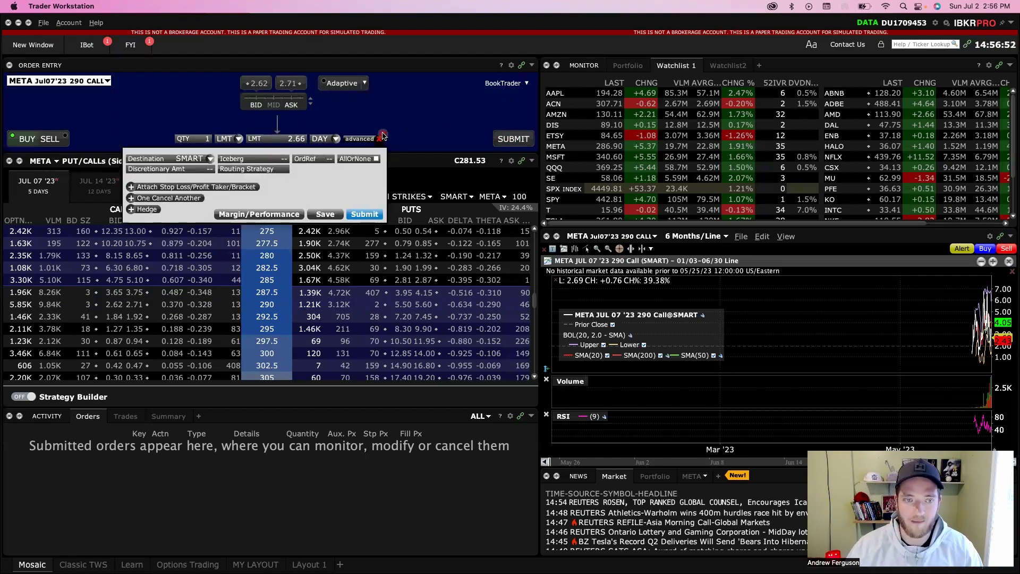
left_click(272, 218)
left_click(447, 177)
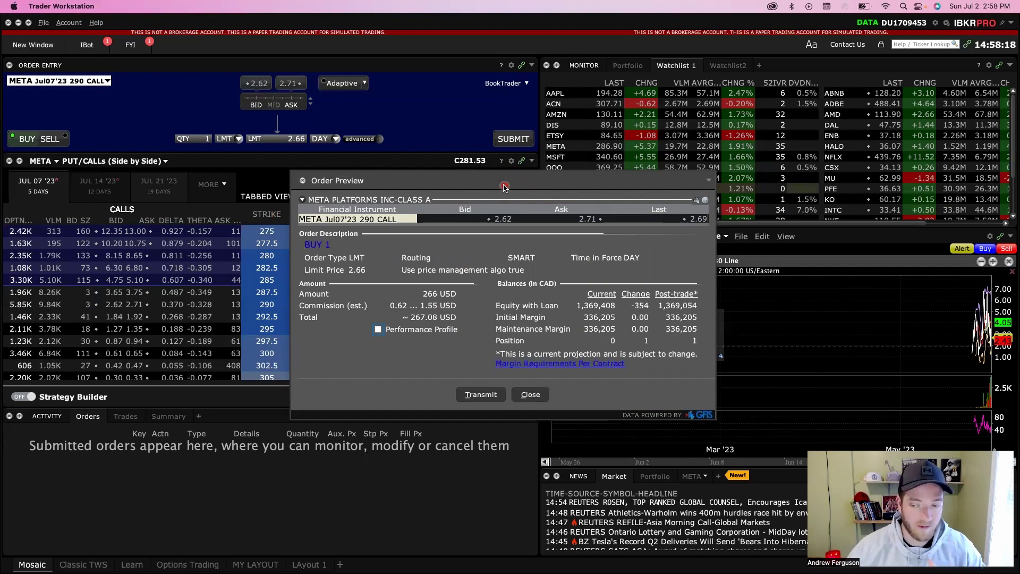
left_click(378, 329)
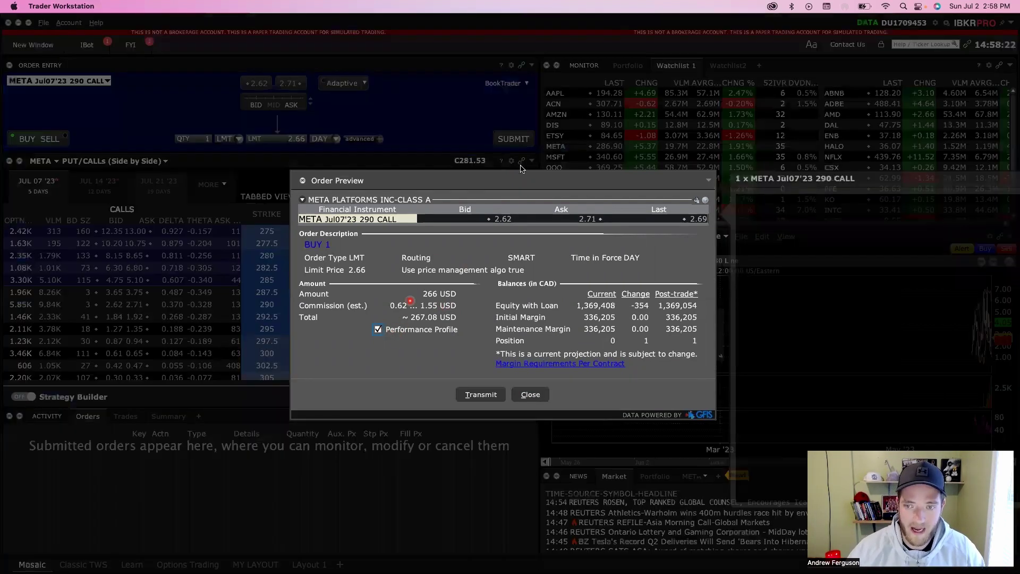
left_click_drag(521, 169, 278, 106)
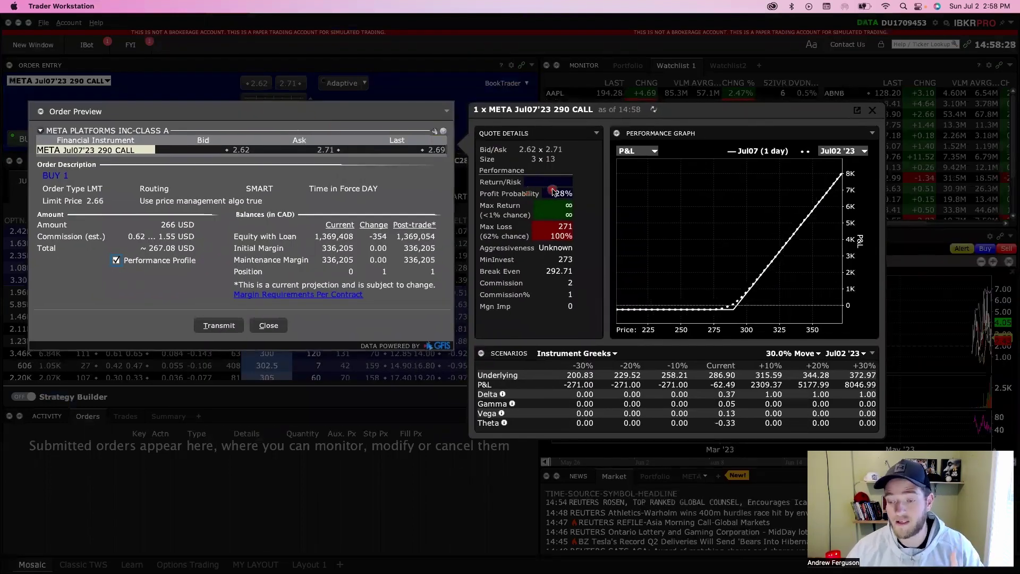
mouse_move(554, 191)
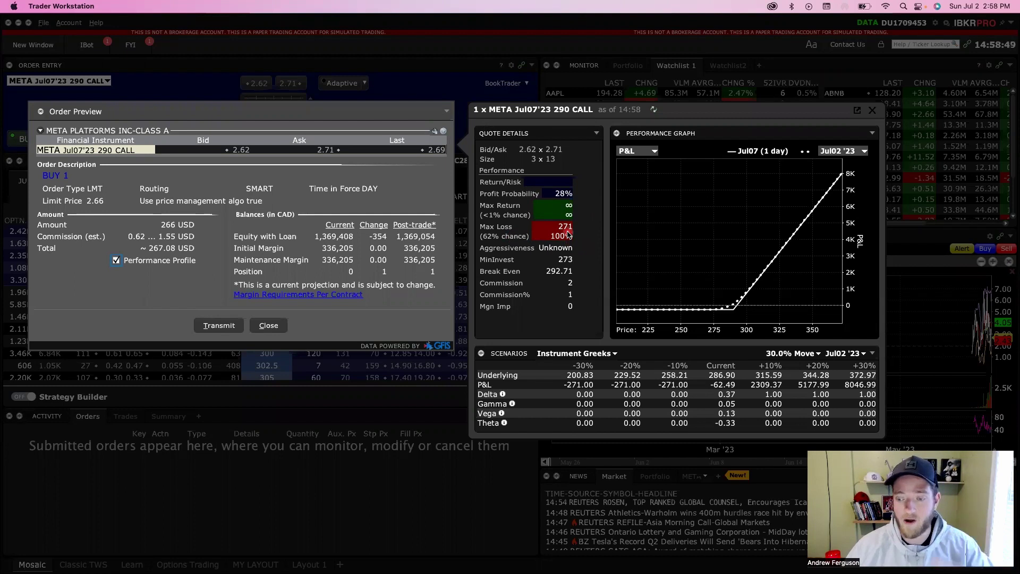
mouse_move(568, 235)
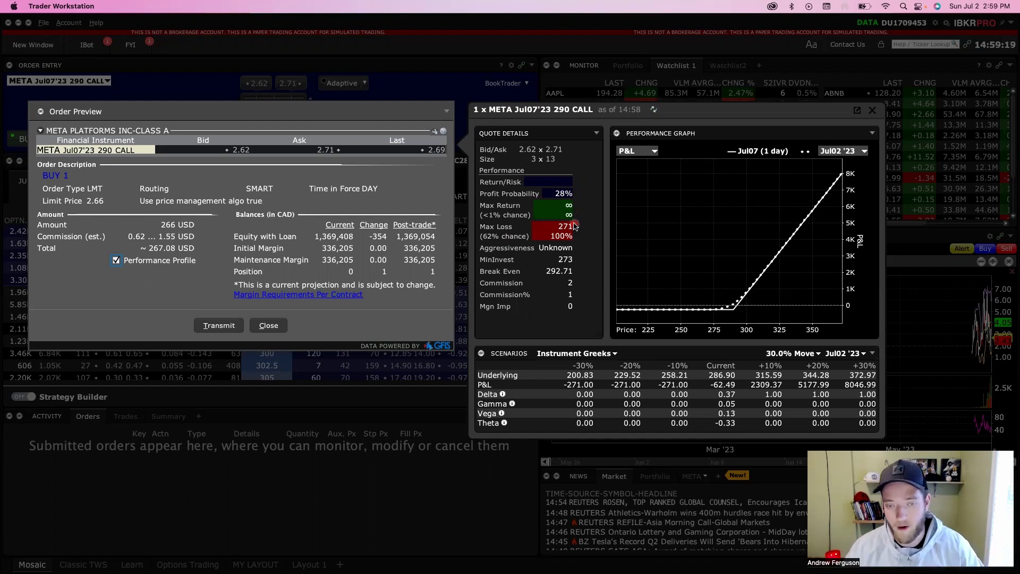
- Highlight the -20% move scenario, then close the Performance Profile window
left_click(630, 365)
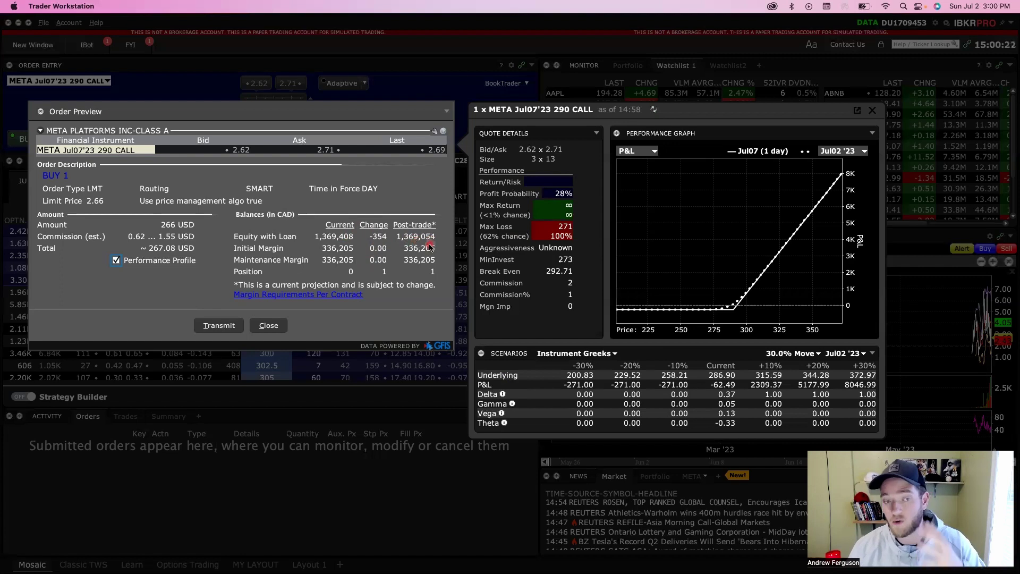
left_click(872, 110)
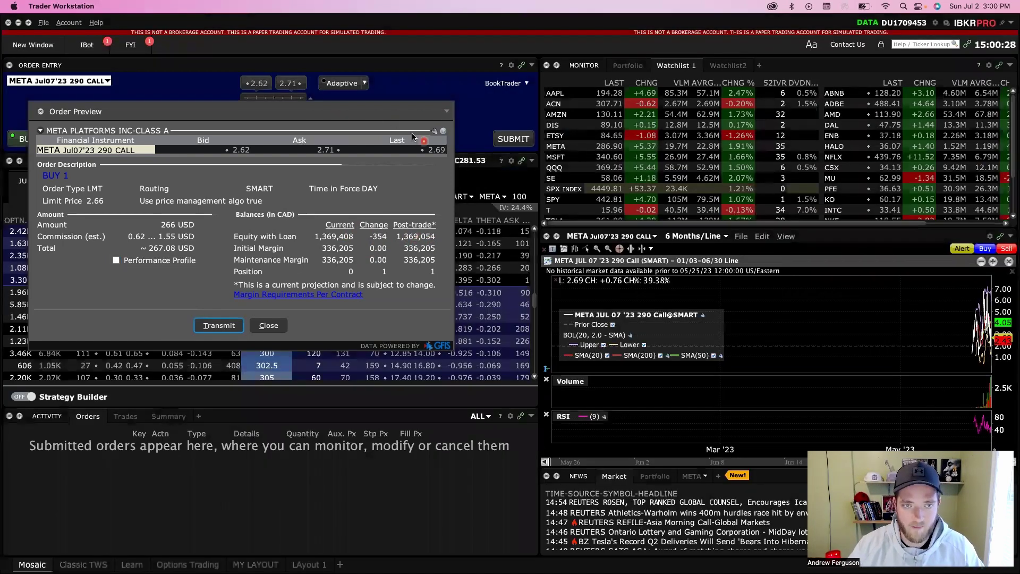
- Transmit the previewed 290 call buy at 2.66 and submit it from Order Entry
left_click_drag(314, 117, 547, 154)
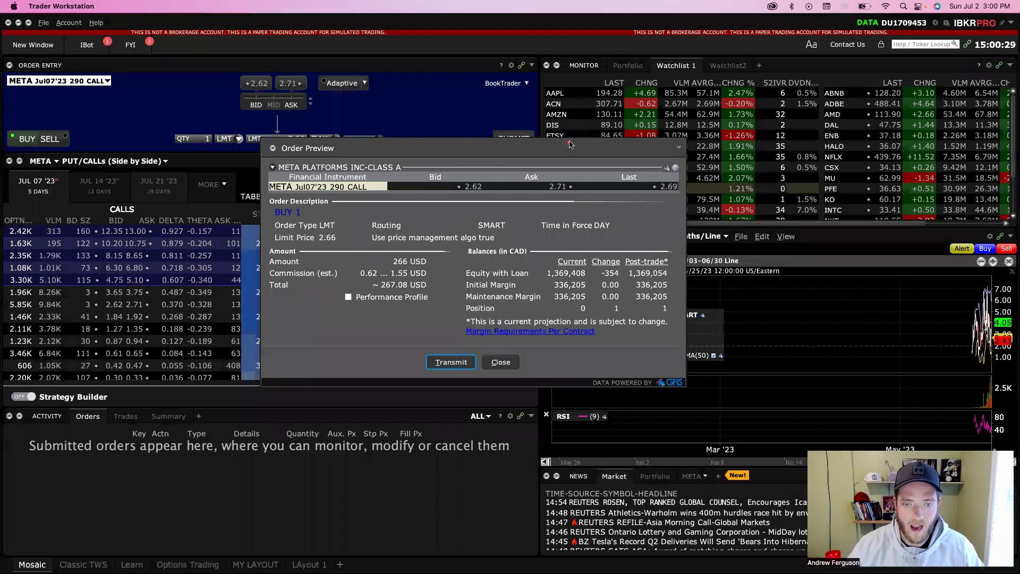
left_click(457, 363)
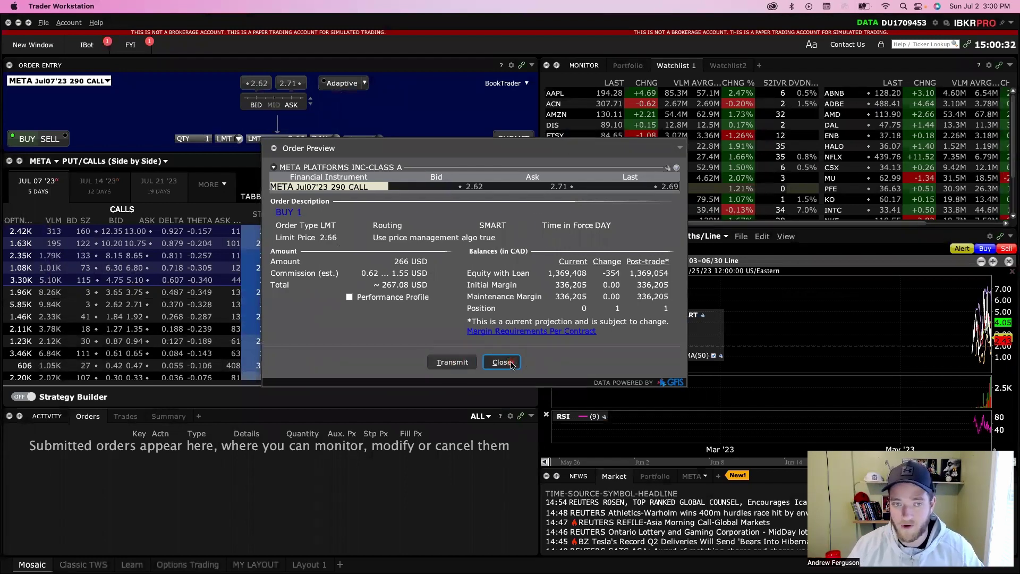
left_click(372, 139)
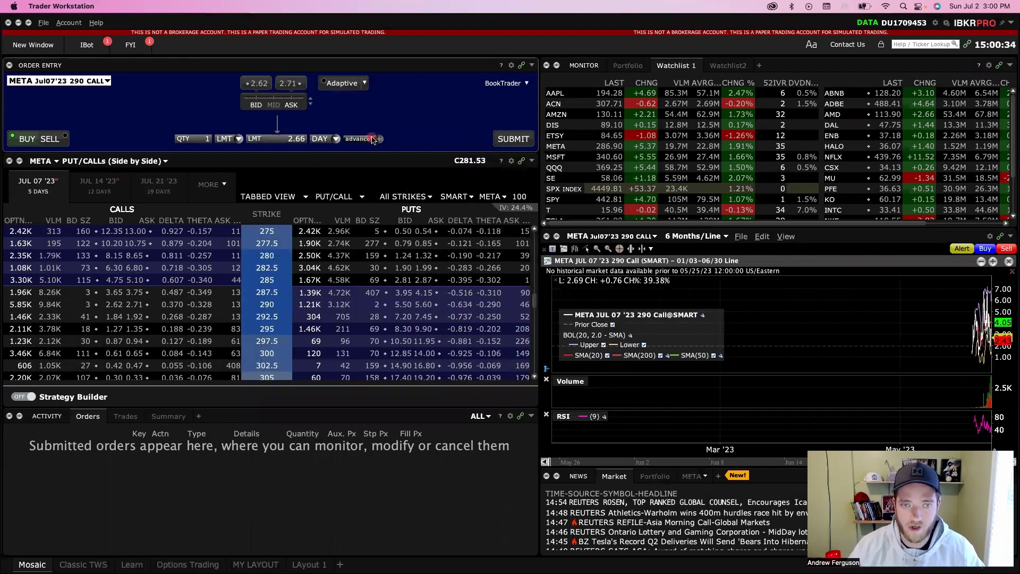
left_click(515, 140)
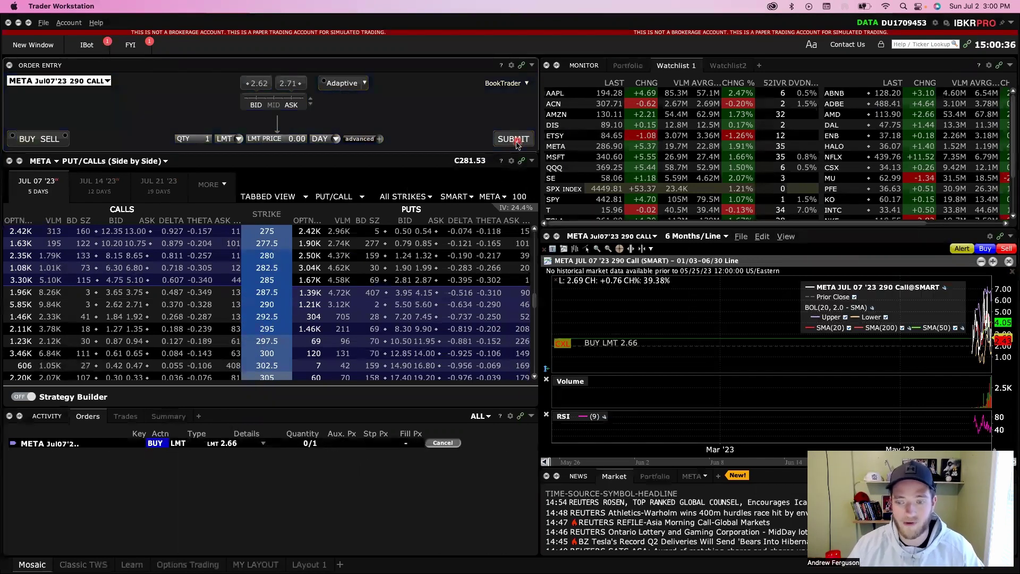
left_click(200, 444)
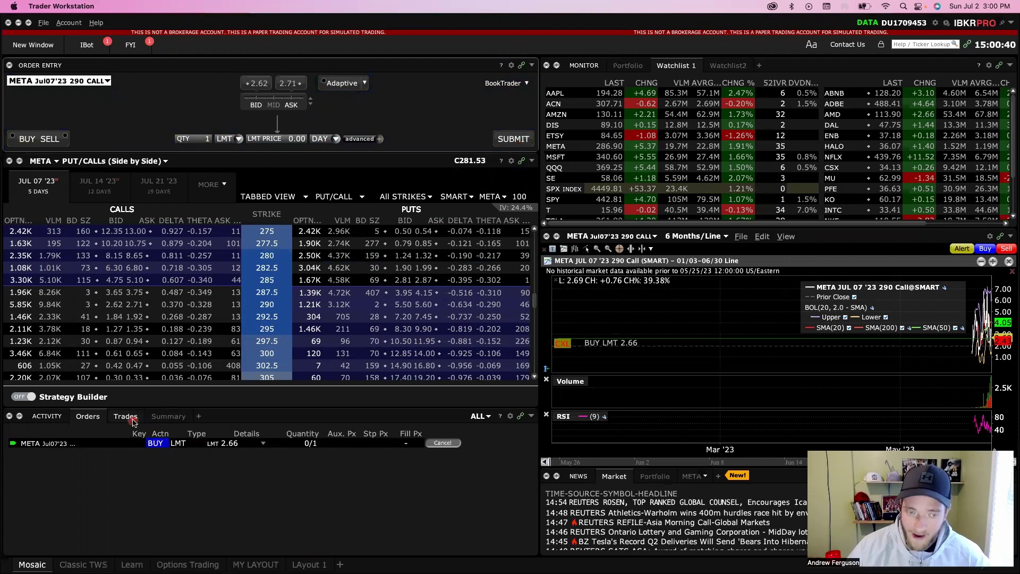
left_click(209, 441)
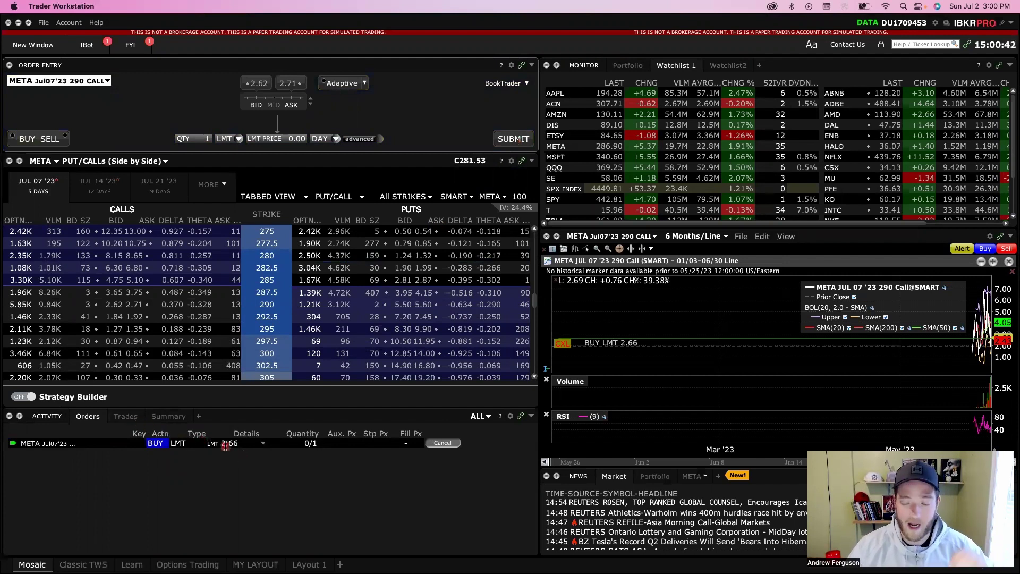